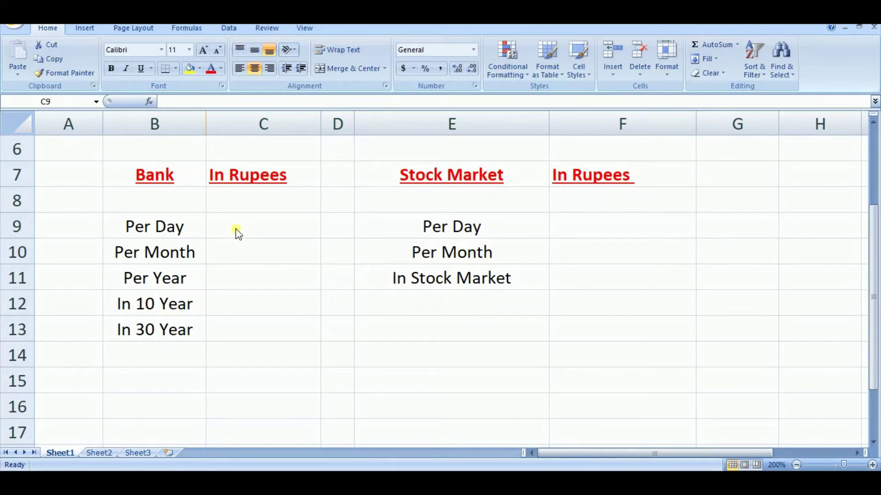
# - Enter 24 in C9 and the formula =24*30 in C10 for the bank's per-day and per-month amounts
pyautogui.doubleClick(237, 232)
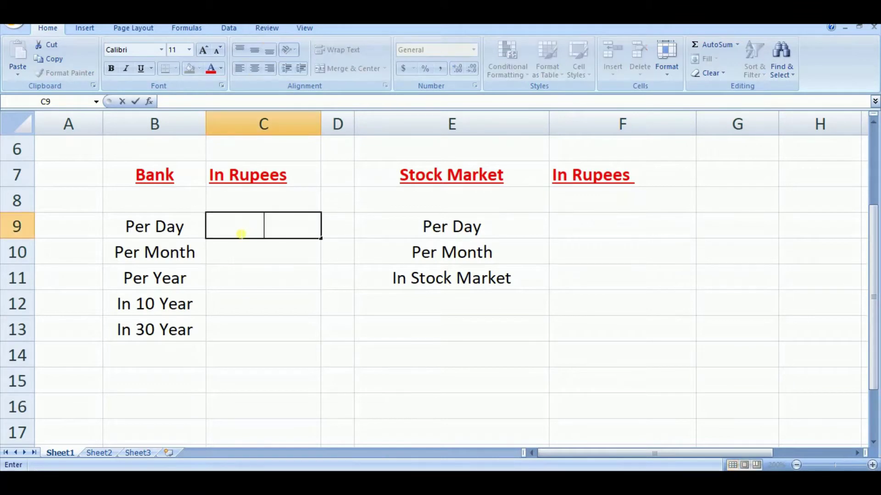
pyautogui.write('24')
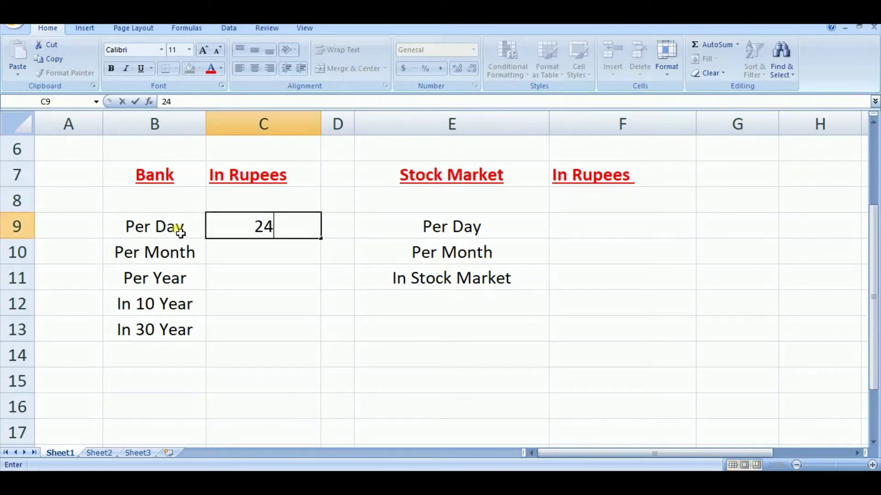
pyautogui.press('Return')
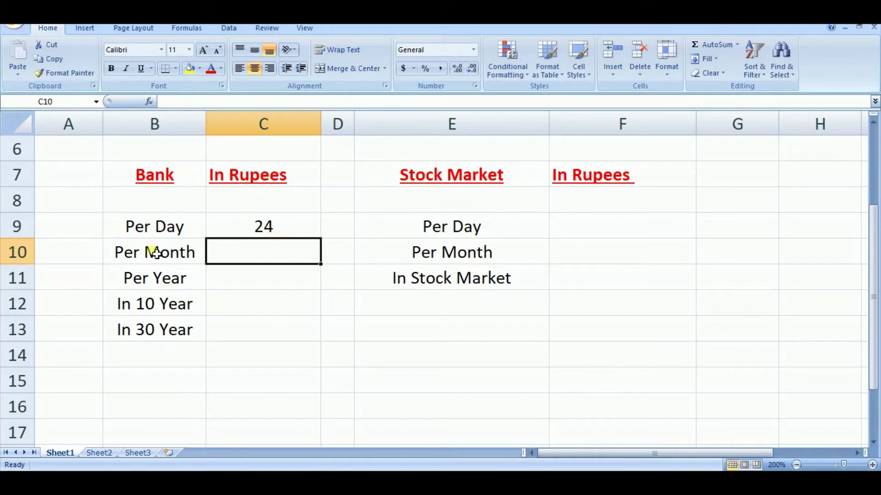
pyautogui.write('=')
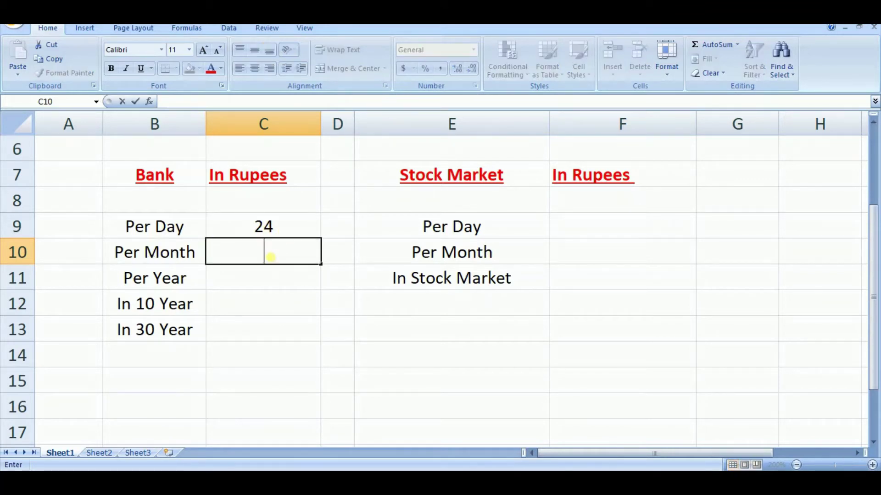
pyautogui.write('=')
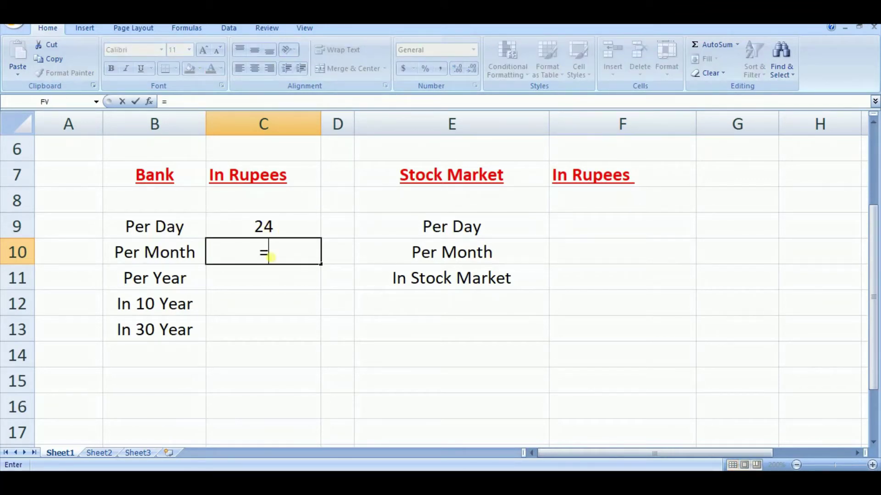
pyautogui.write('24')
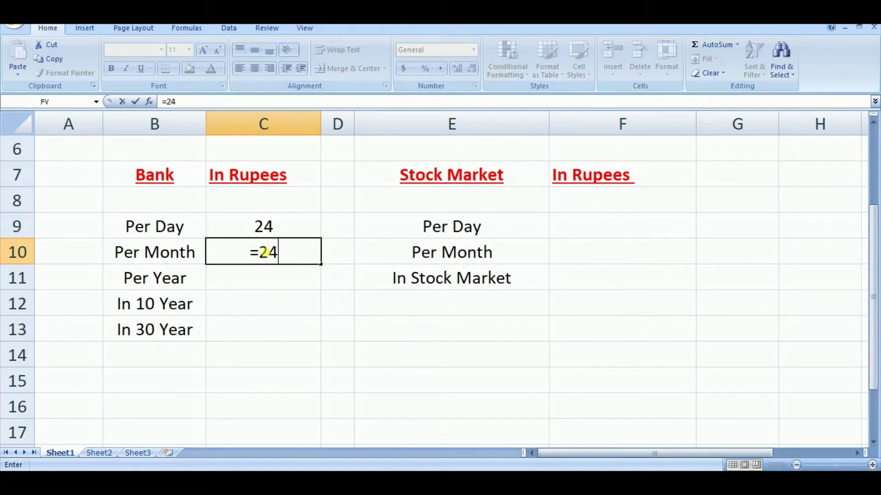
pyautogui.write('*')
pyautogui.write('30')
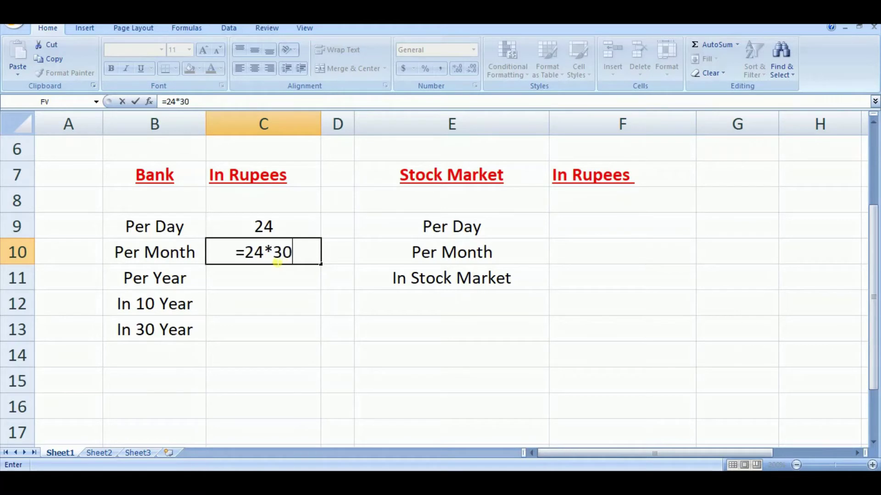
pyautogui.press('Return')
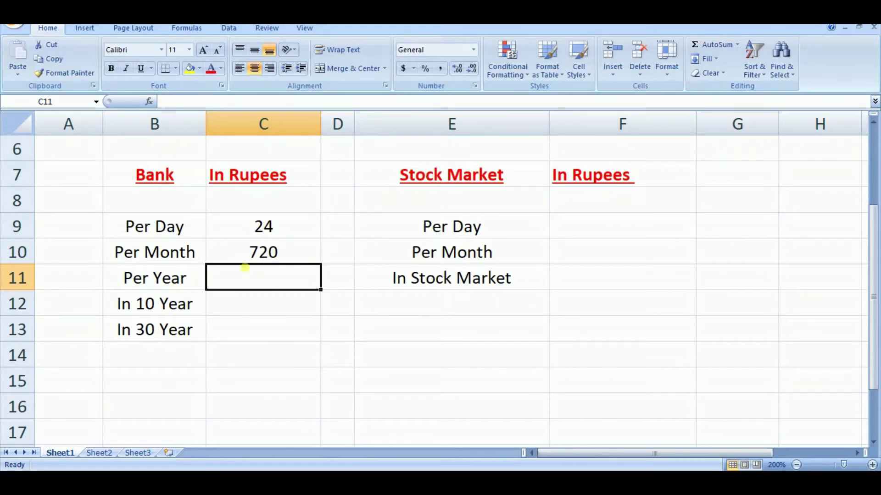
# - Enter =C10*12 in C11 for the yearly bank total of 8640
pyautogui.doubleClick(261, 285)
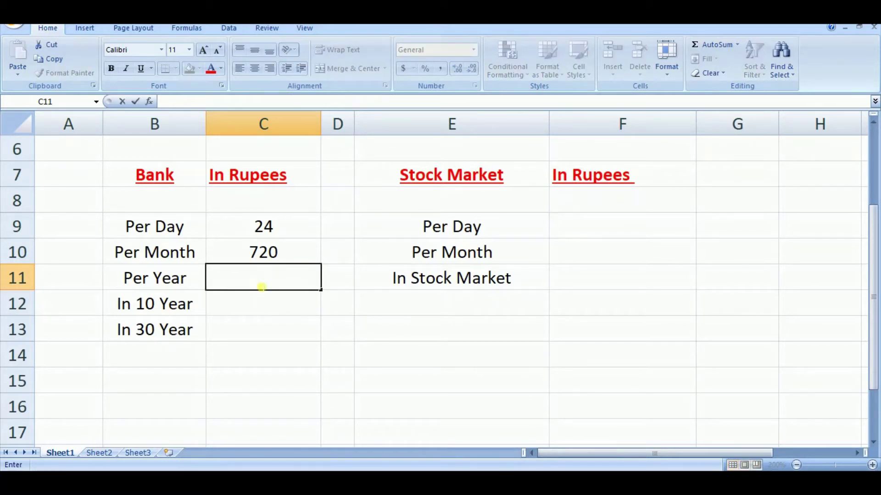
pyautogui.write('=')
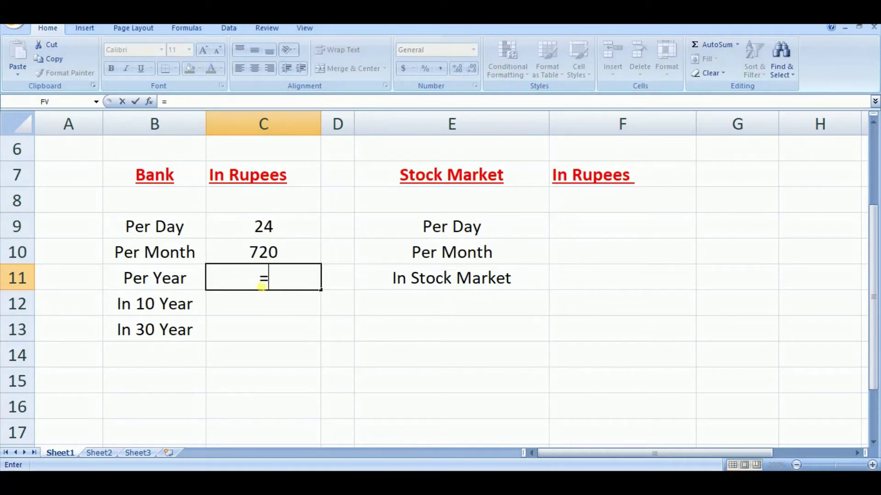
pyautogui.click(260, 258)
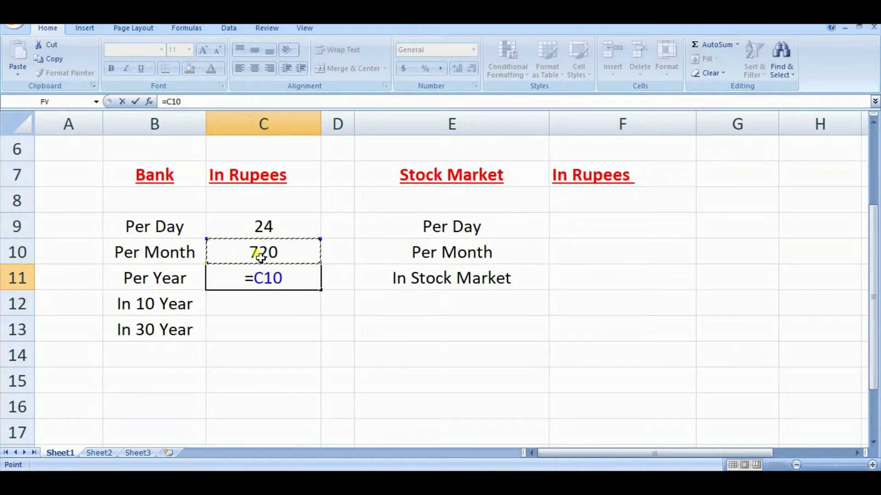
pyautogui.write('*')
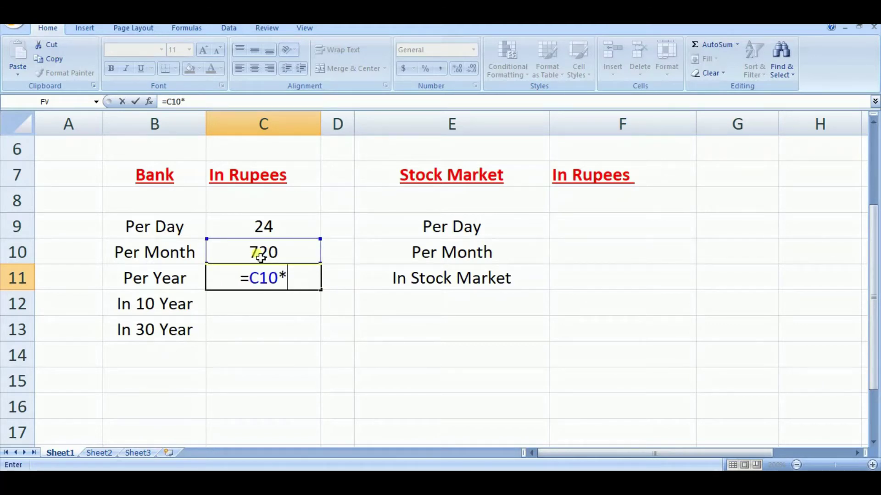
pyautogui.write('12')
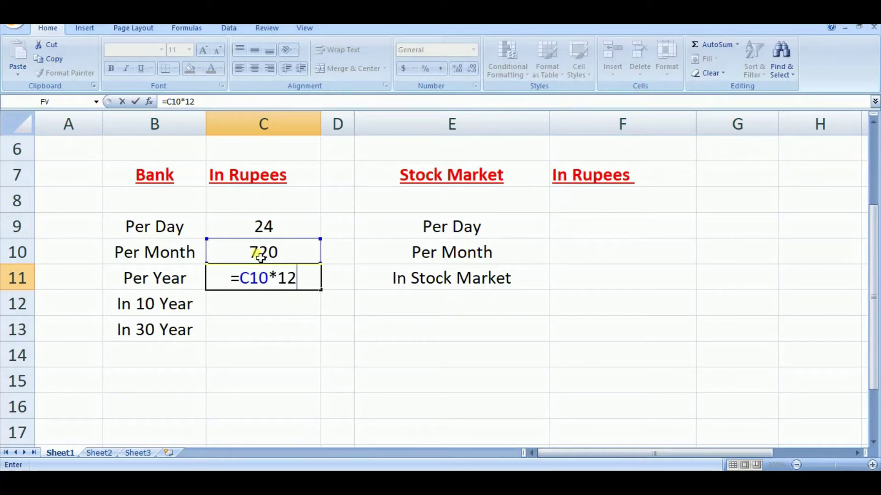
pyautogui.press('Return')
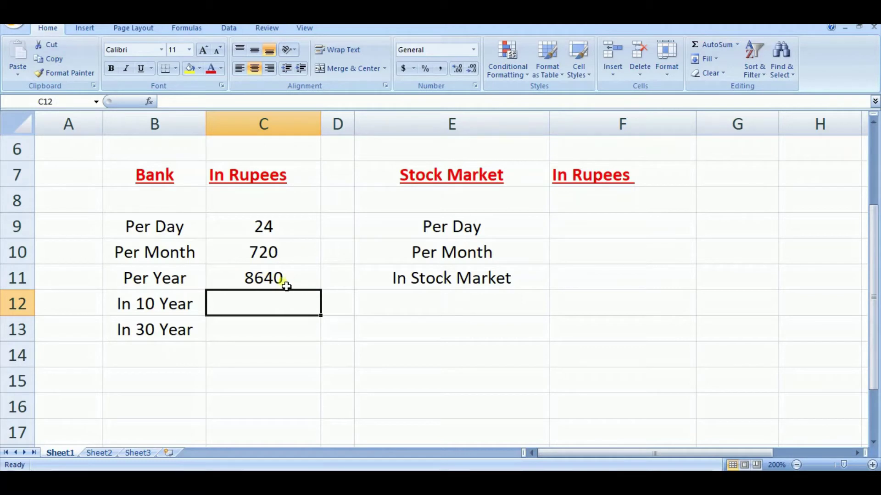
# - Enter =C11*10 in C12 for the 10-year bank total of 86400
pyautogui.doubleClick(264, 306)
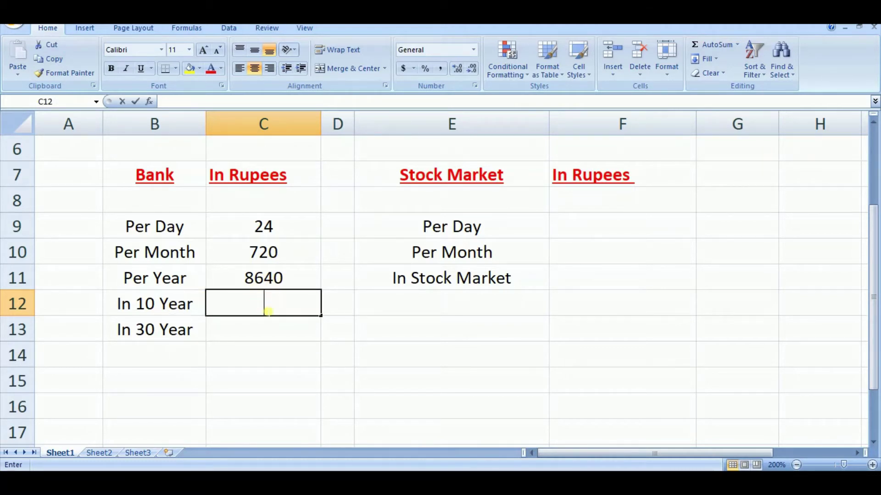
pyautogui.write('=')
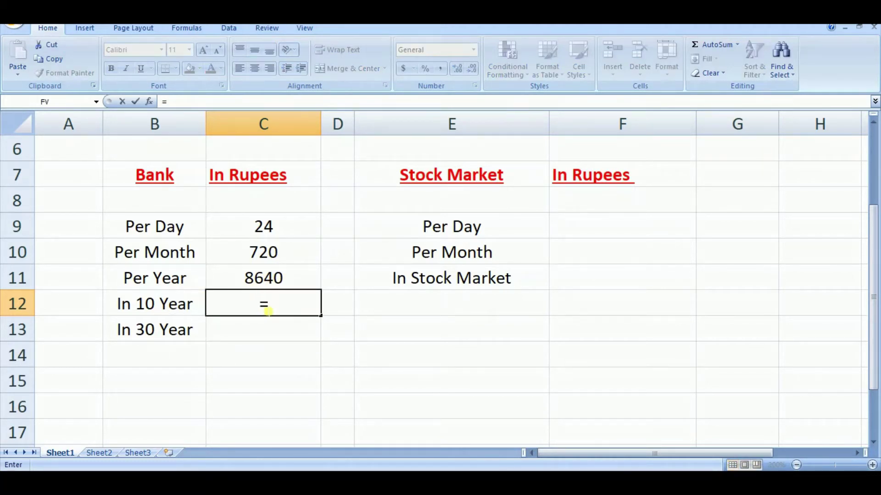
pyautogui.click(277, 275)
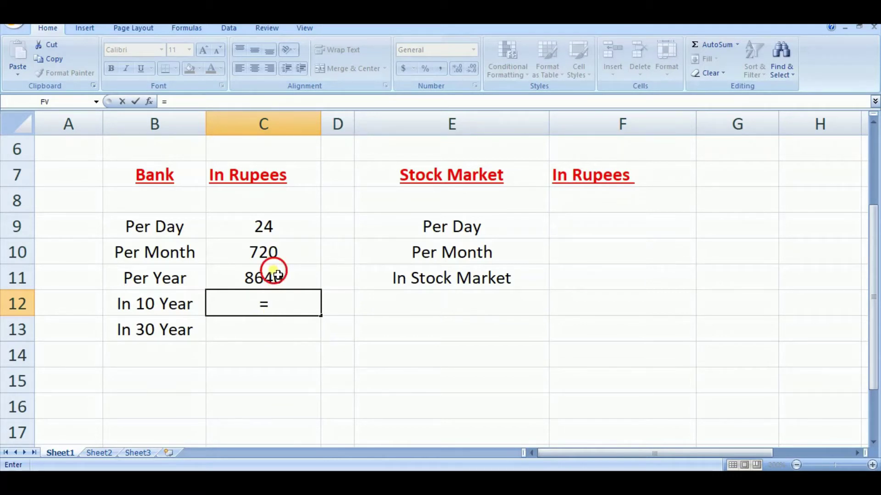
pyautogui.write('C11*10')
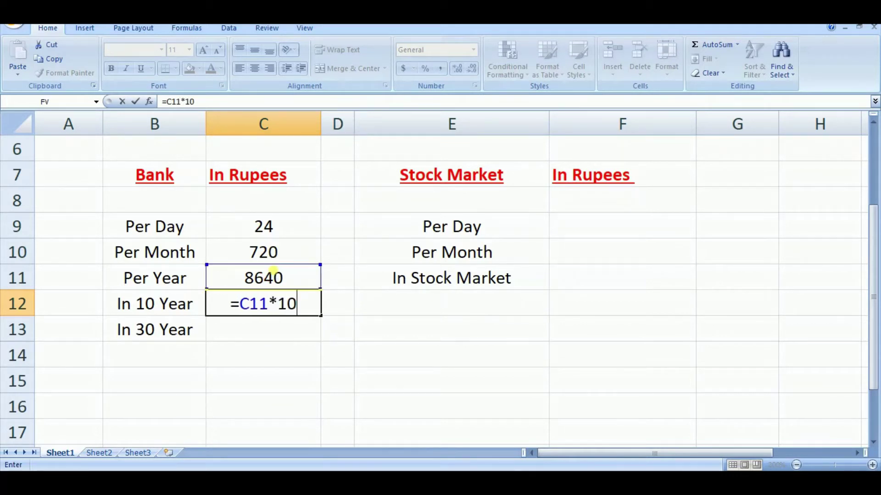
pyautogui.press('Return')
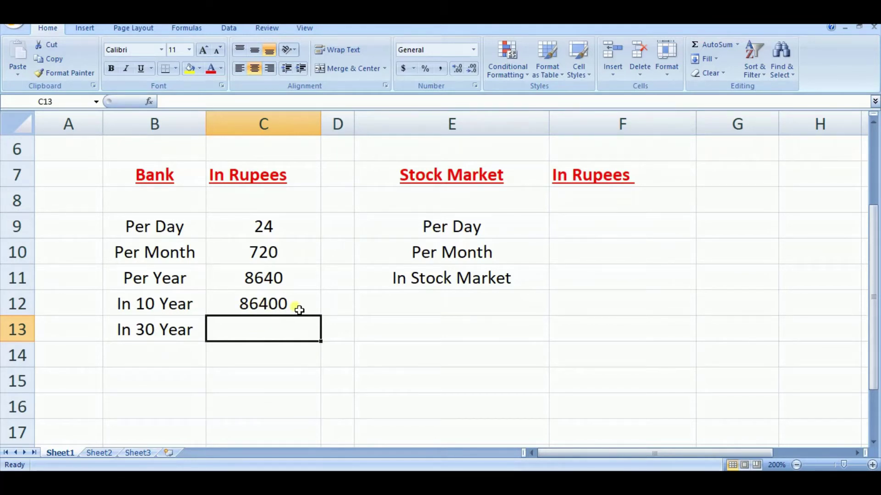
# - Enter =C11*30 in C13, giving the 30-year bank total of 259200
pyautogui.doubleClick(252, 337)
pyautogui.write('=')
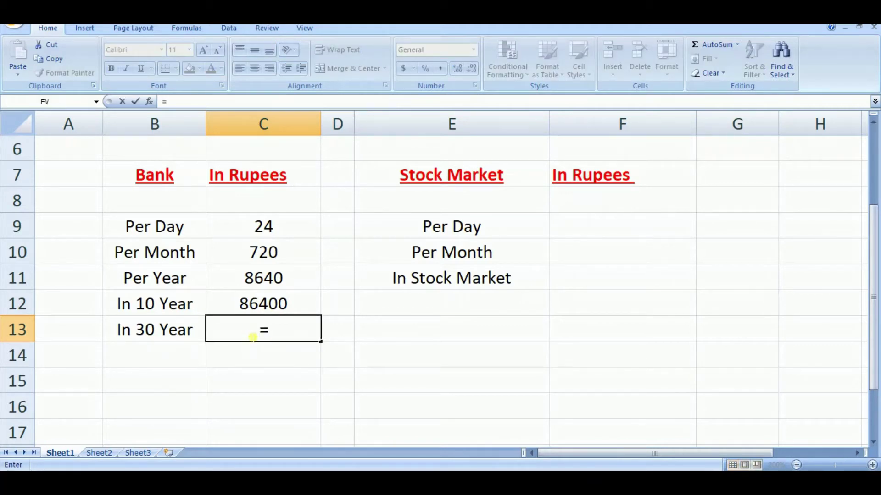
pyautogui.click(256, 282)
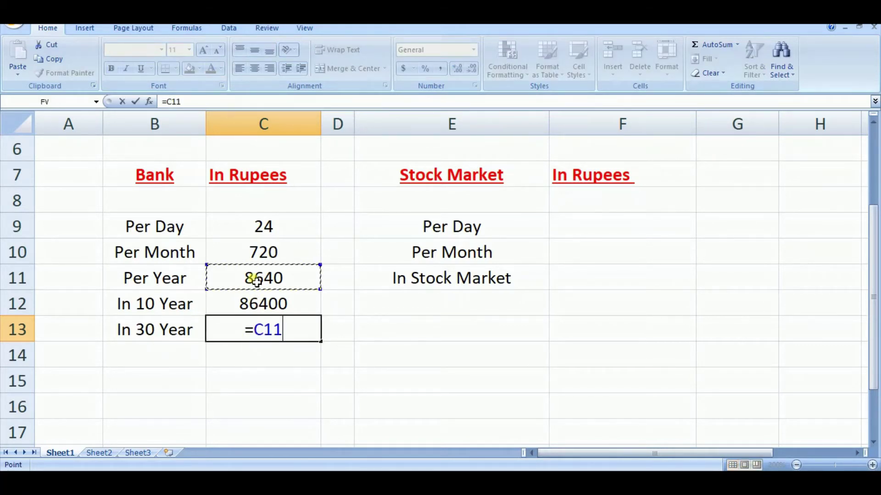
pyautogui.write('*30')
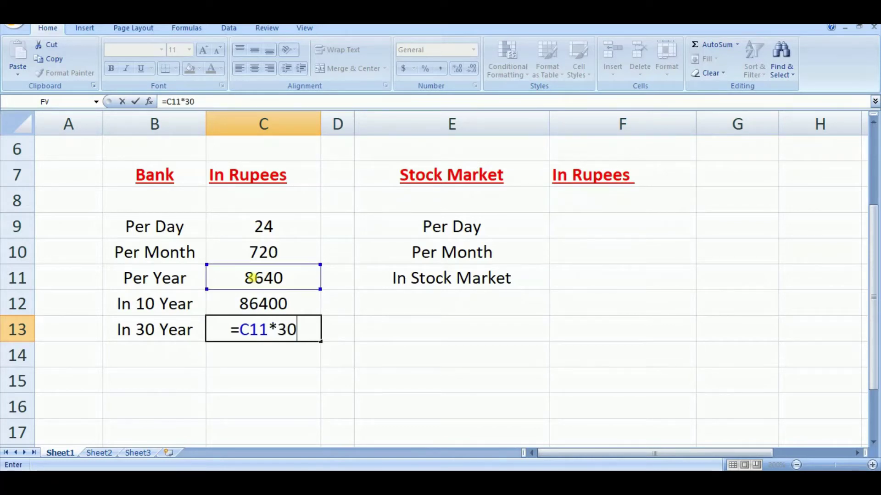
pyautogui.press('Return')
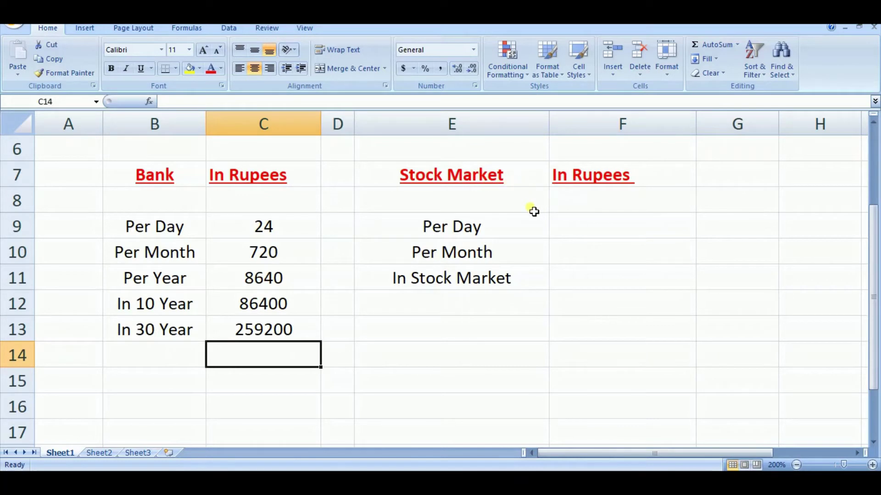
# - Enter 24 in F9 and =24*30 in F10 for the stock market per-day and per-month amounts
pyautogui.doubleClick(602, 234)
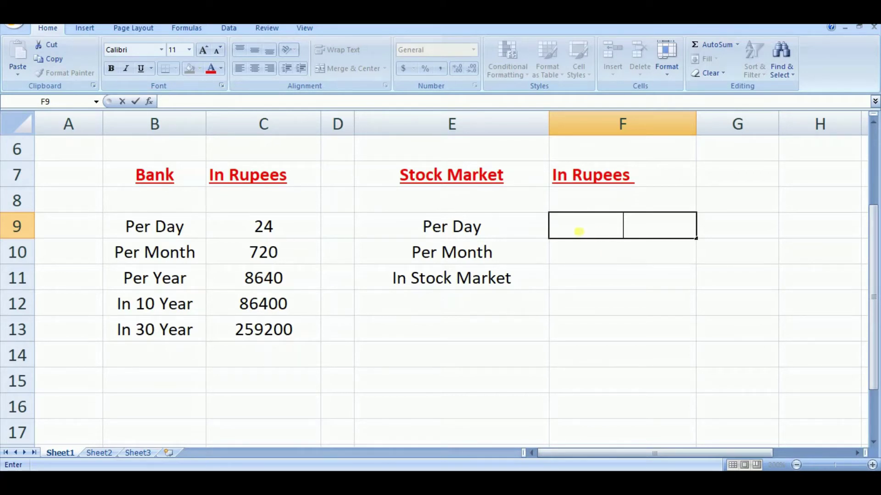
pyautogui.press('F2')
pyautogui.write('24')
pyautogui.press('Return')
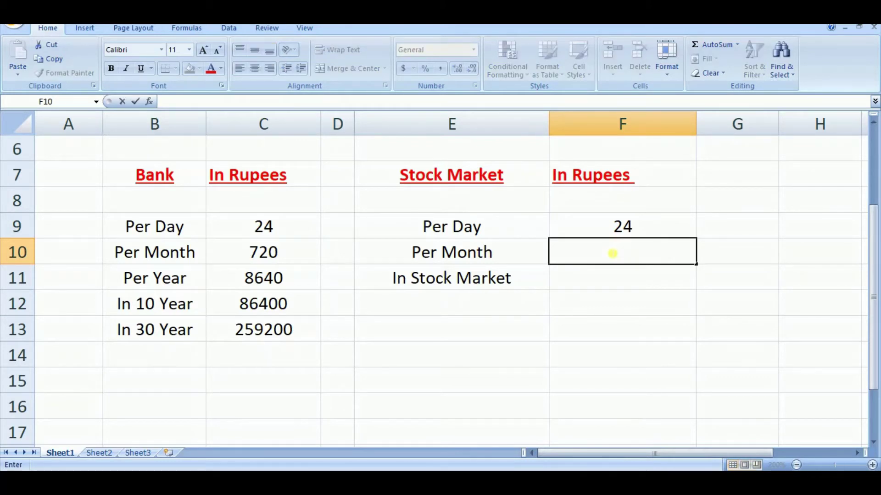
pyautogui.write('=24')
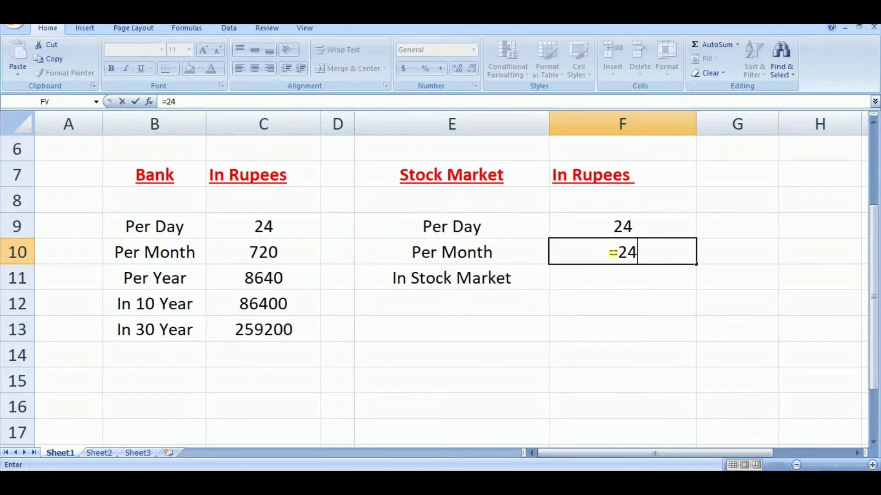
pyautogui.write('*')
pyautogui.write('30')
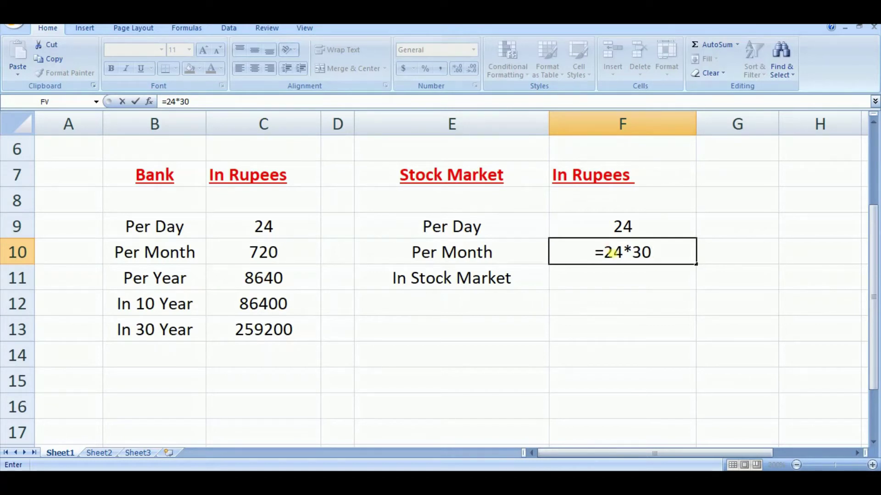
pyautogui.press('Return')
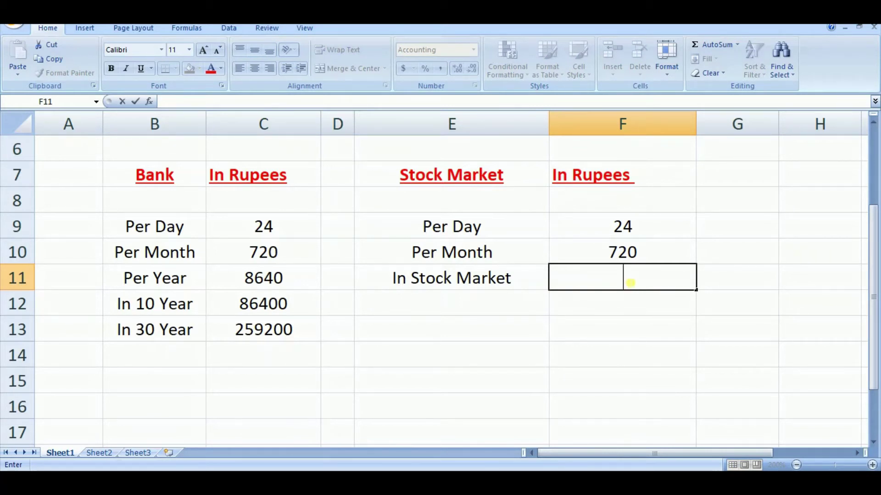
# - Start an FV formula in F11 with 1.5% as the rate argument
pyautogui.write('=f')
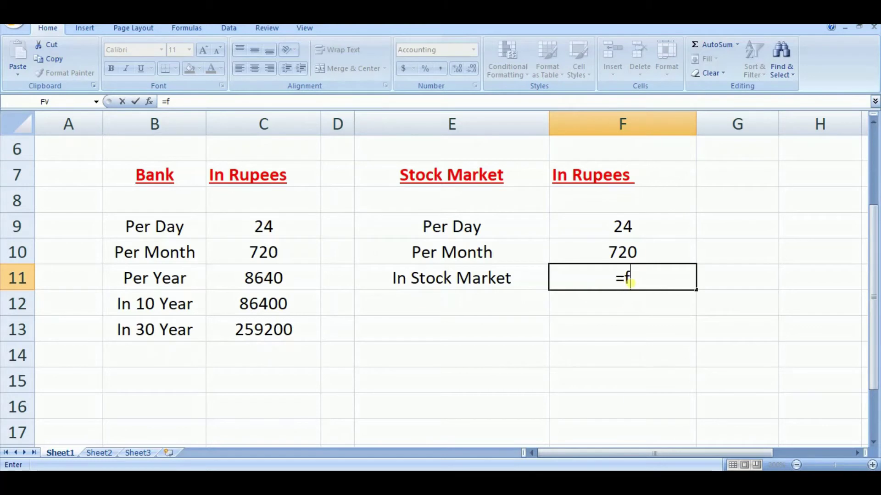
pyautogui.write('v')
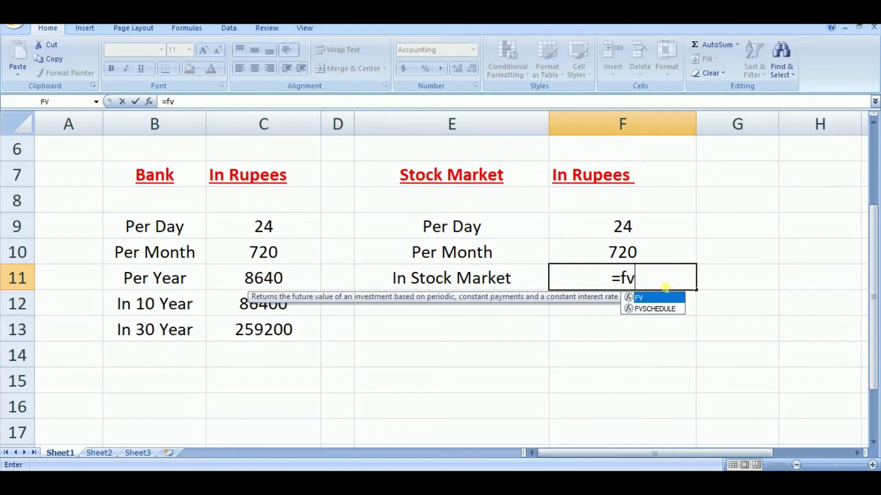
pyautogui.press('Tab')
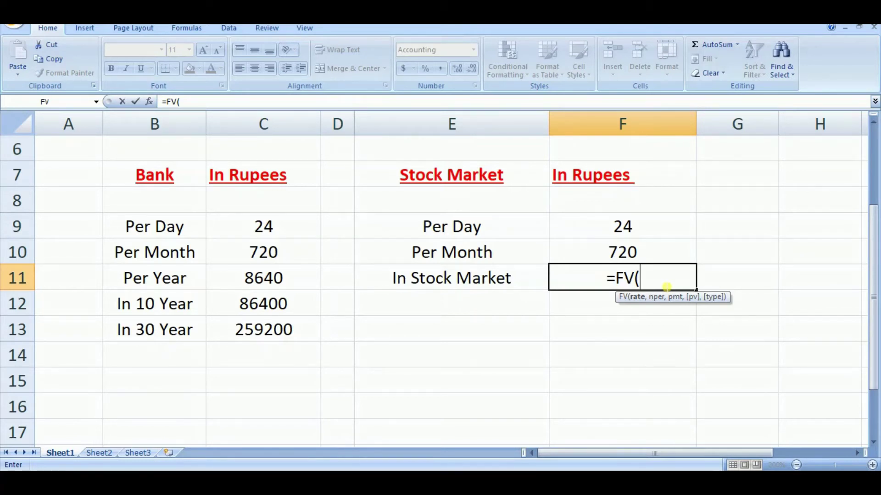
pyautogui.write('1.')
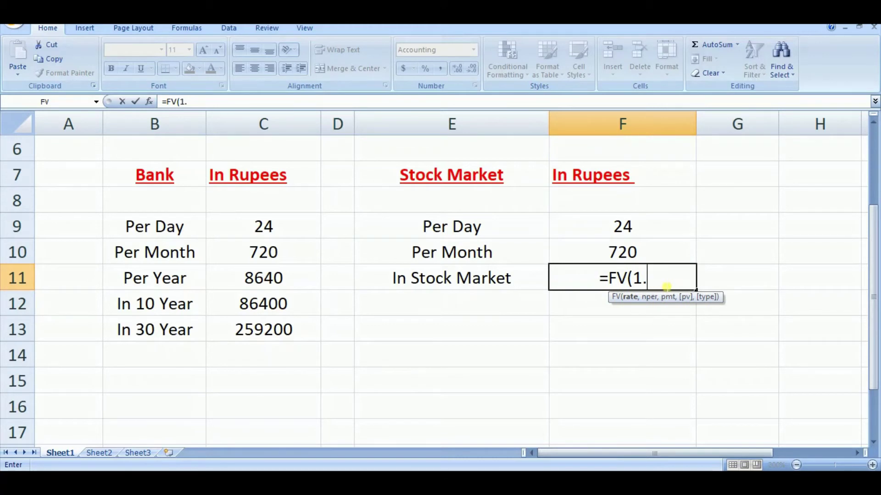
pyautogui.write('5')
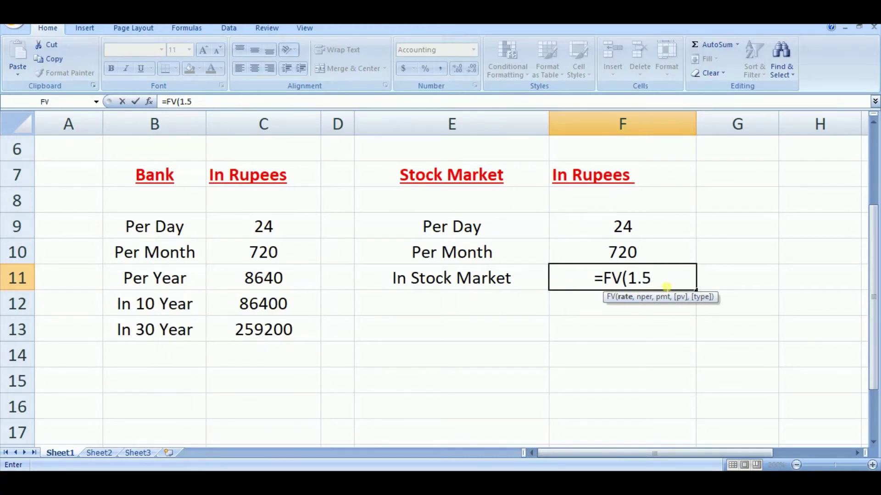
pyautogui.write('%')
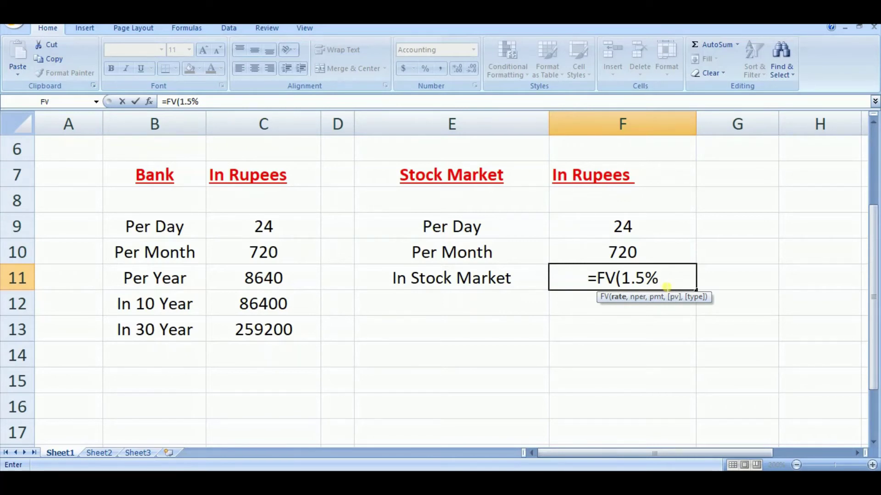
pyautogui.write(',')
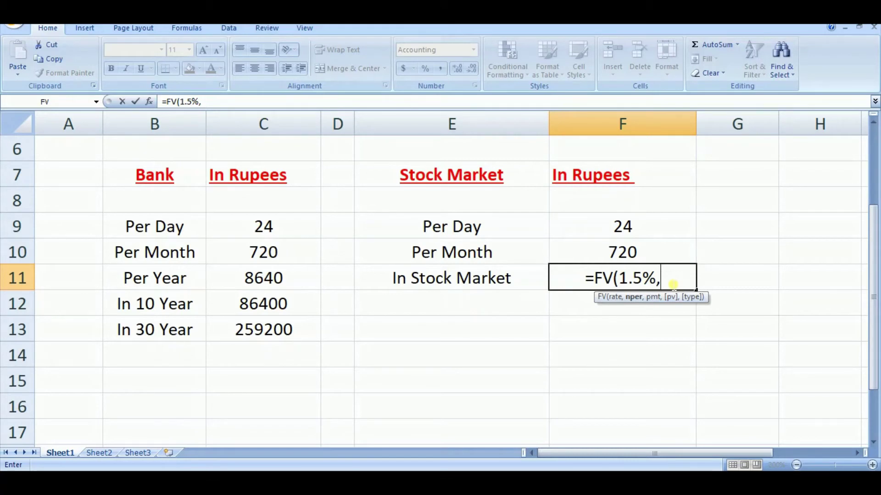
# - Complete the formula as =FV(1.5%,30*12,F10), using 30*12 periods and F10 as payment
pyautogui.write('360')
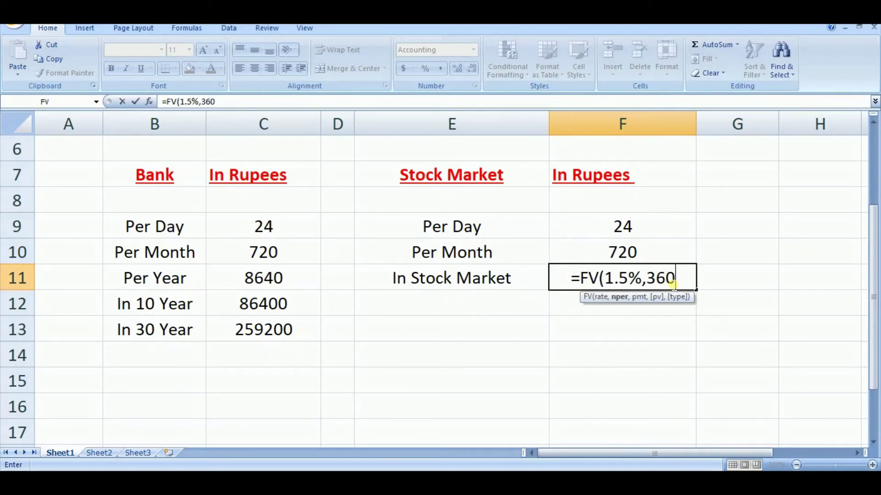
pyautogui.write(',')
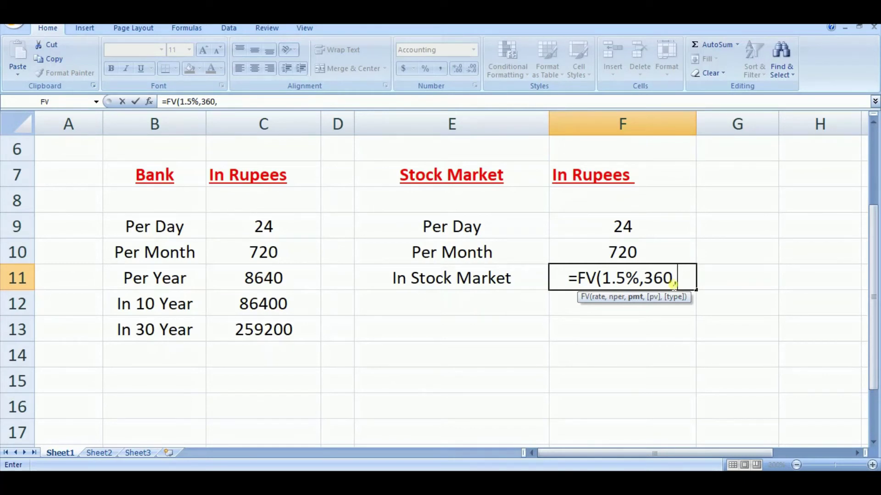
pyautogui.press('BackSpace')
pyautogui.press('BackSpace')
pyautogui.press('BackSpace')
pyautogui.press('BackSpace')
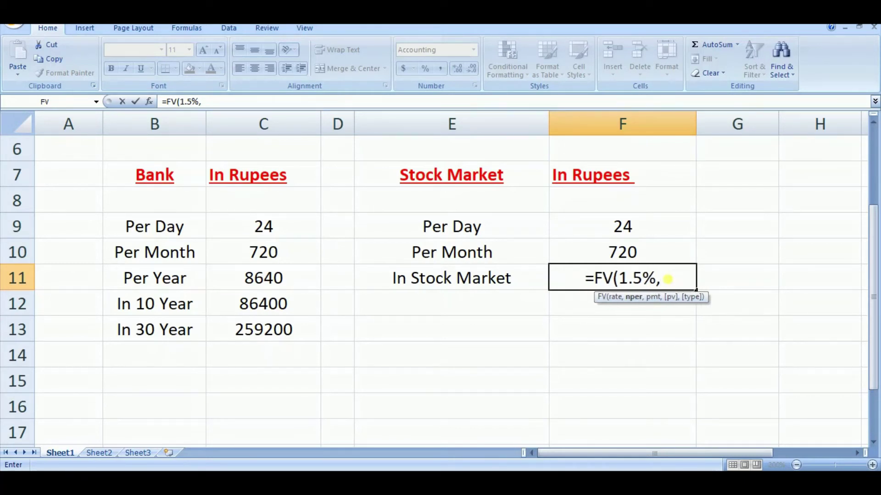
pyautogui.write('30*')
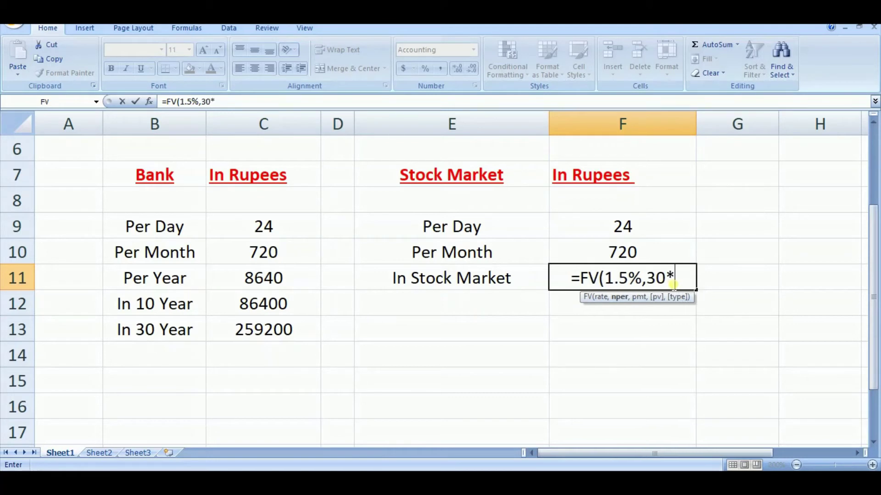
pyautogui.write('12')
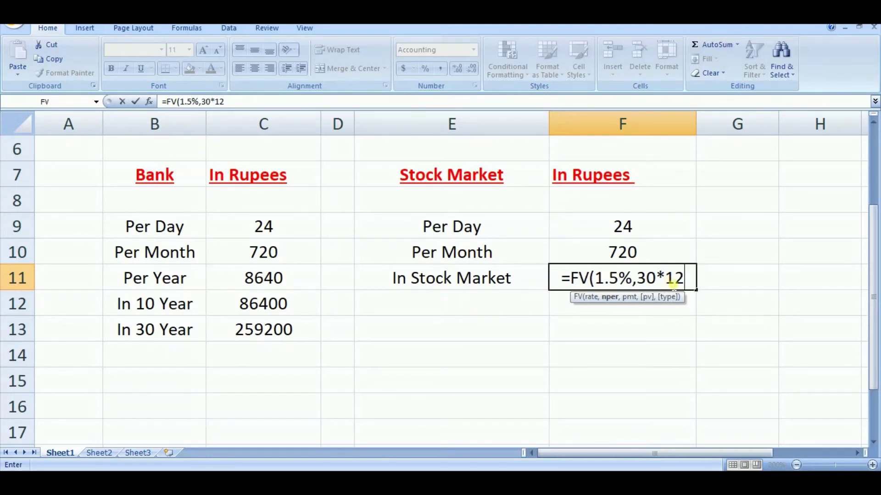
pyautogui.write(',')
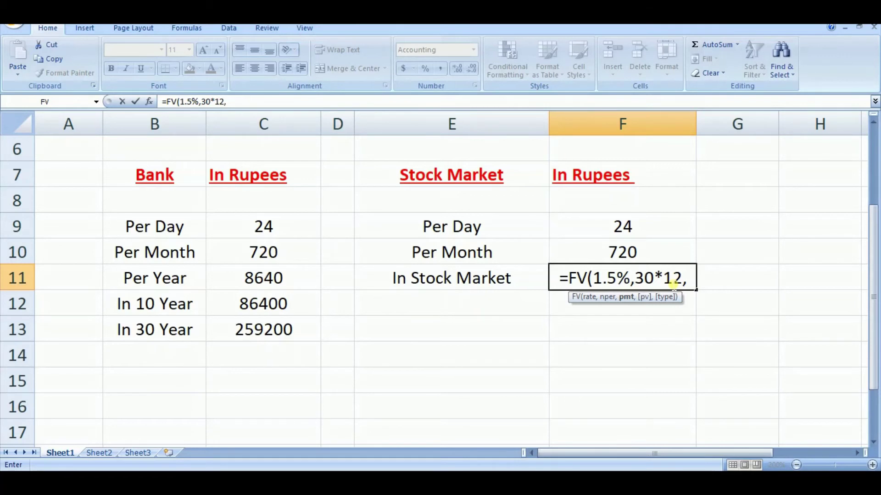
pyautogui.click(657, 259)
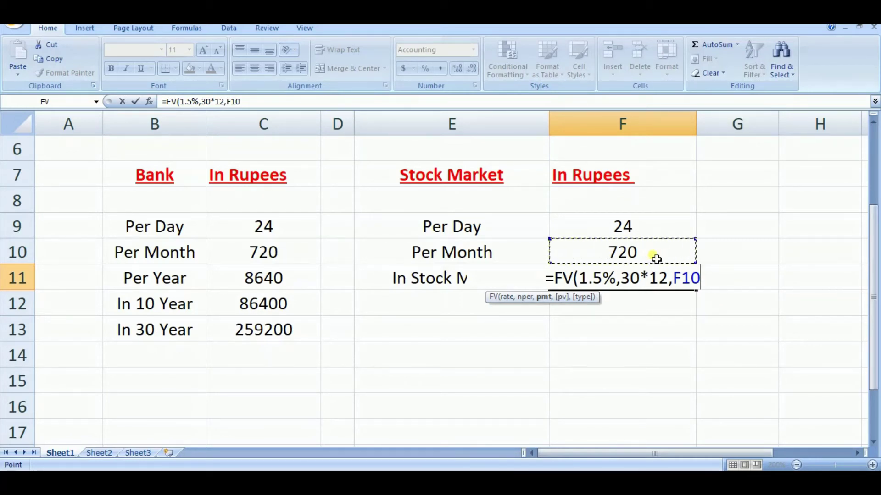
pyautogui.write(')')
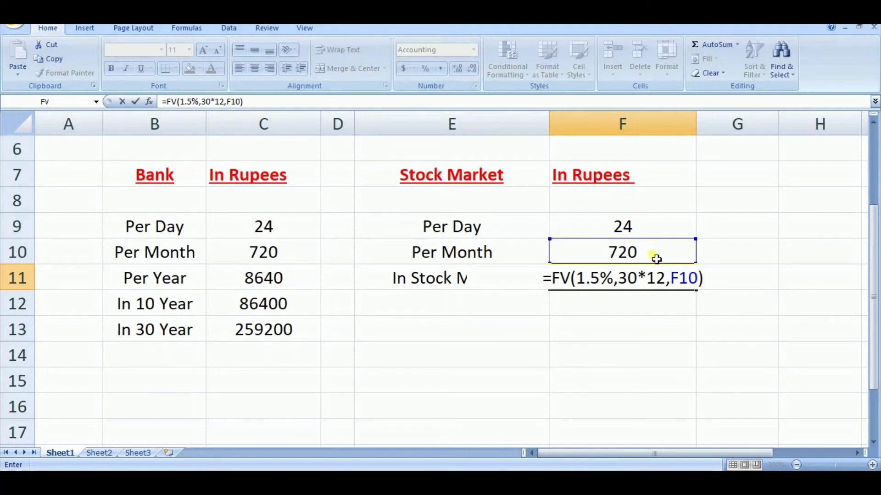
pyautogui.press('Return')
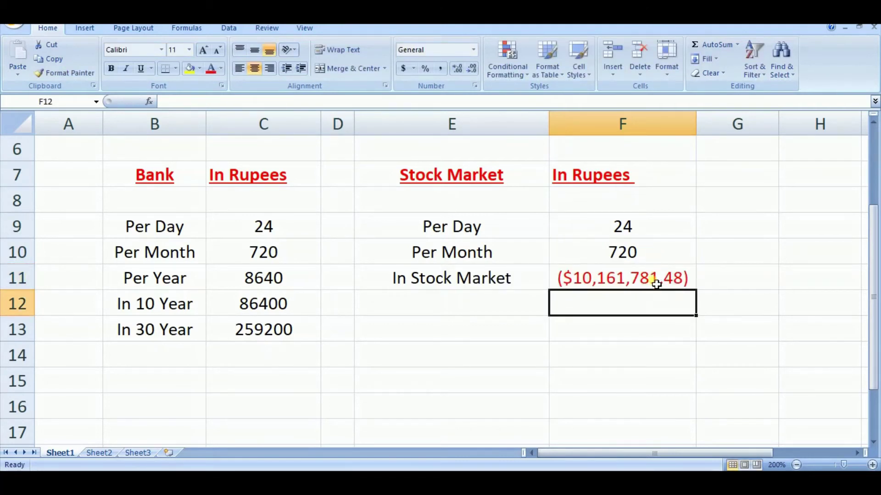
# - Change F11's format from currency to Number, so it reads -10161781.48
pyautogui.doubleClick(615, 288)
pyautogui.press('Return')
pyautogui.click(660, 288)
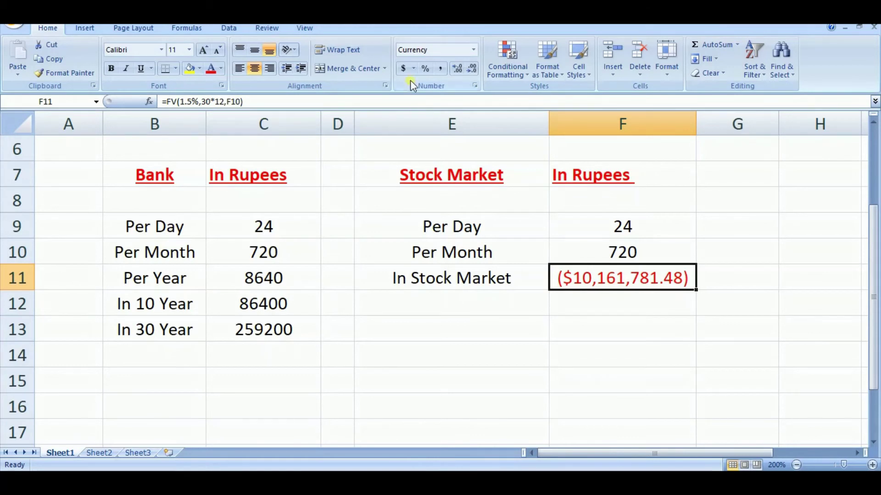
pyautogui.click(473, 48)
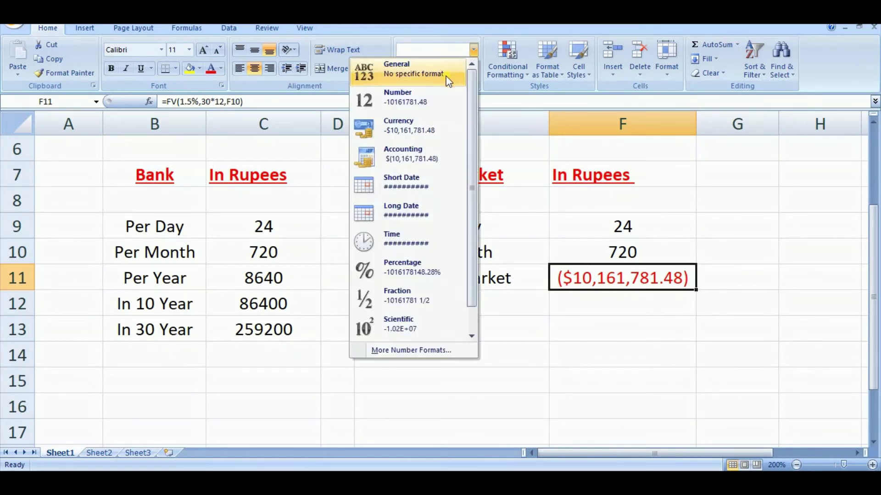
pyautogui.click(401, 103)
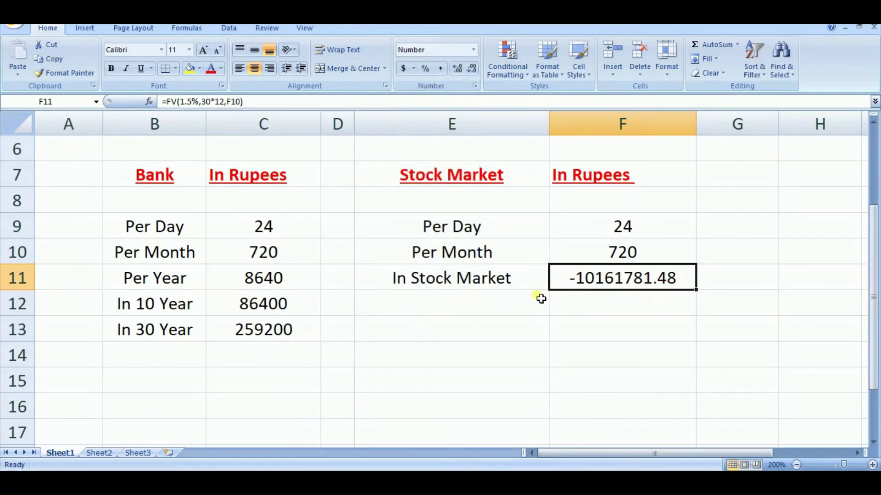
# - Put a minus sign before F10 in the FV formula so F11 shows positive 10161781.48
pyautogui.doubleClick(593, 283)
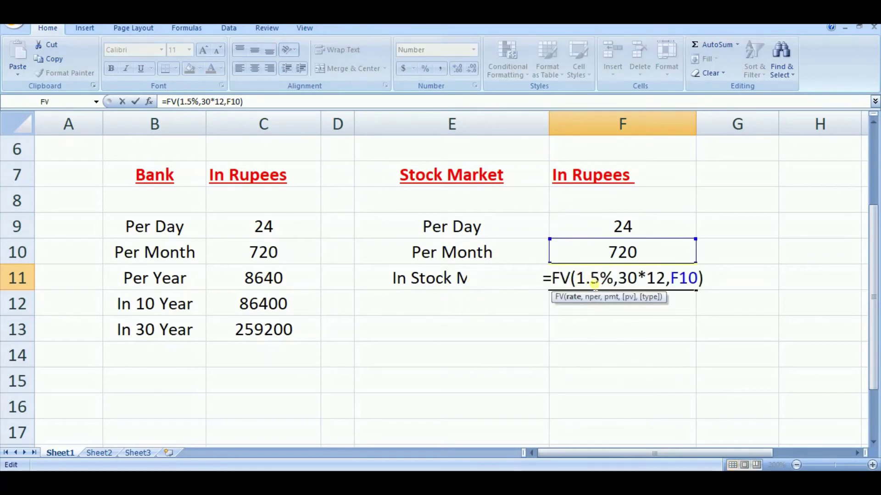
pyautogui.press('Return')
pyautogui.doubleClick(593, 283)
pyautogui.click(677, 282)
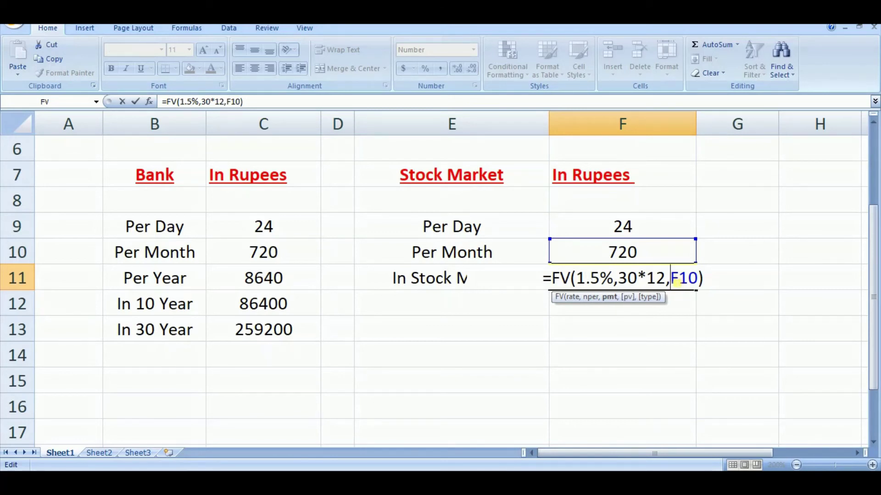
pyautogui.write('-')
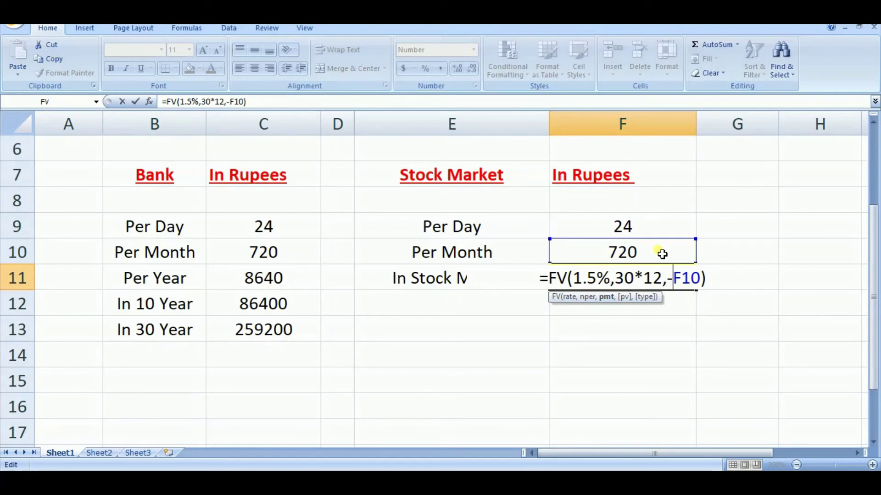
pyautogui.press('Return')
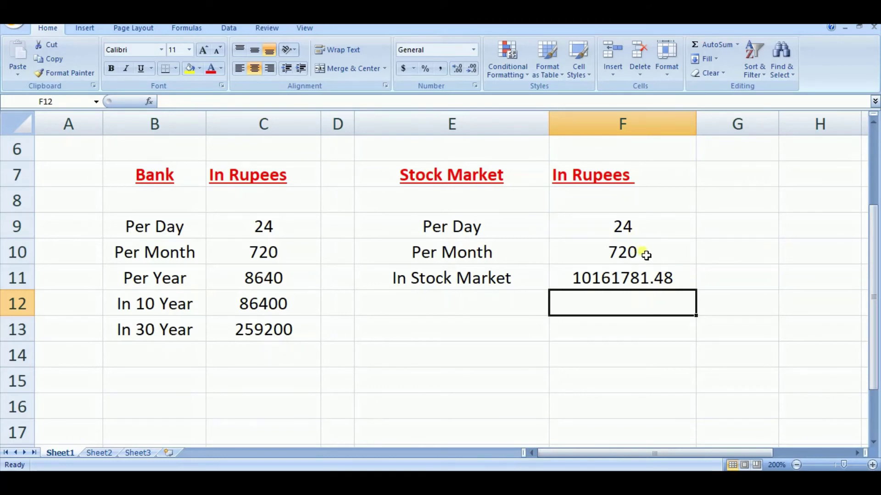
pyautogui.click(615, 255)
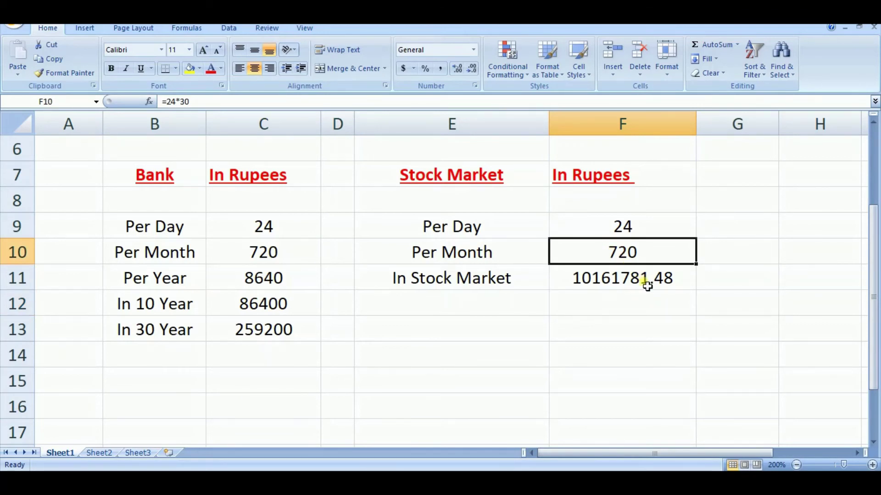
pyautogui.doubleClick(608, 283)
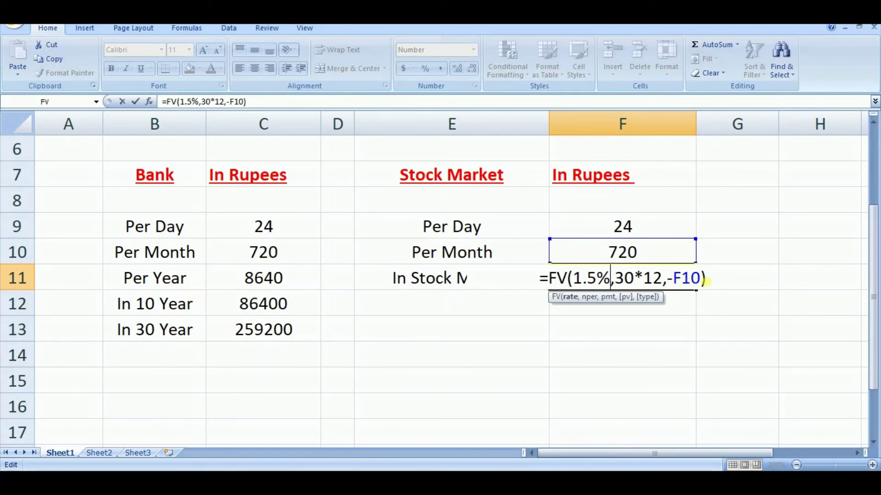
pyautogui.press('Return')
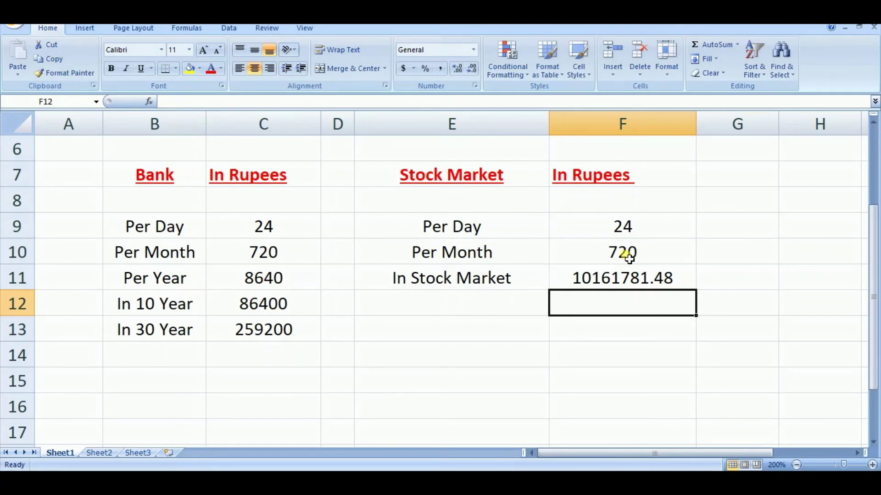
pyautogui.doubleClick(626, 281)
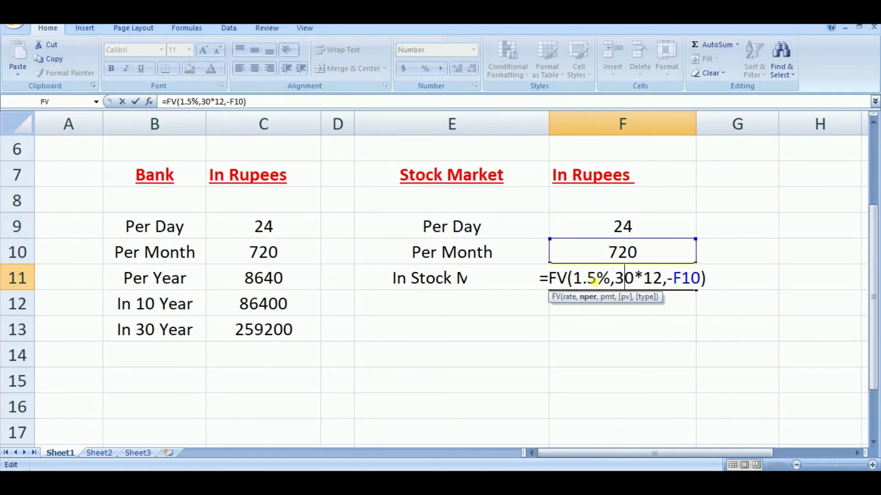
pyautogui.click(588, 279)
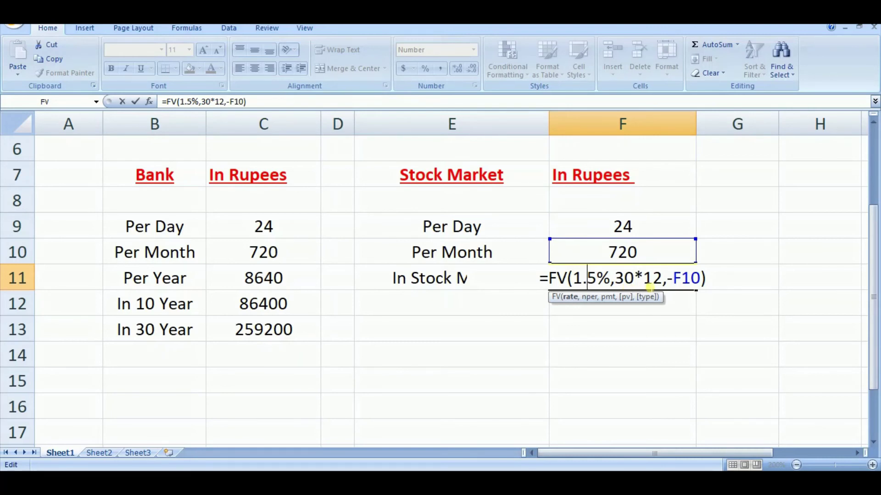
pyautogui.press('Return')
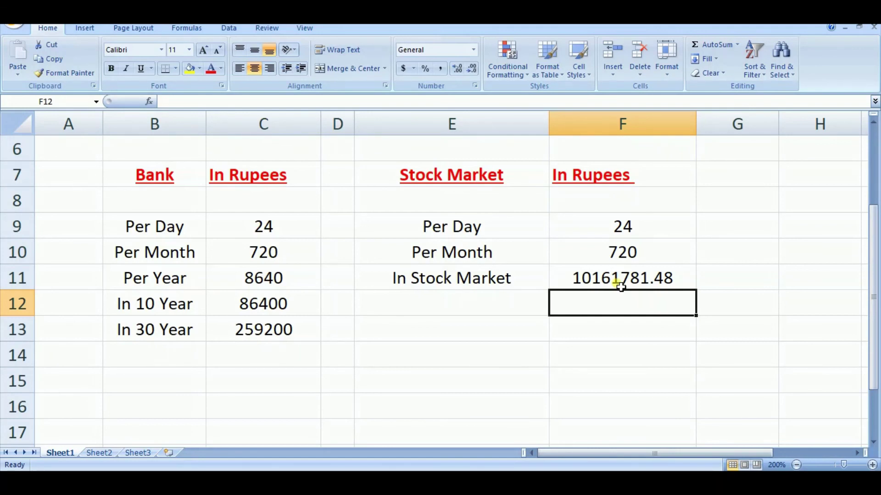
pyautogui.click(302, 237)
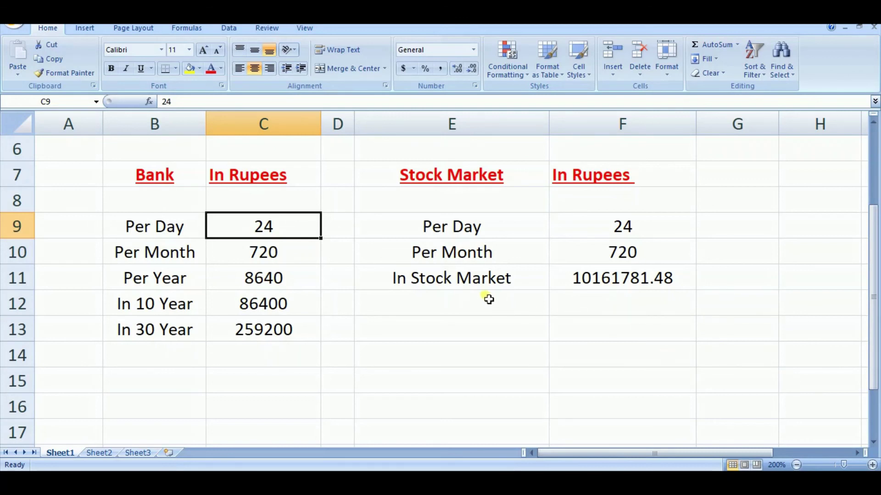
pyautogui.click(571, 290)
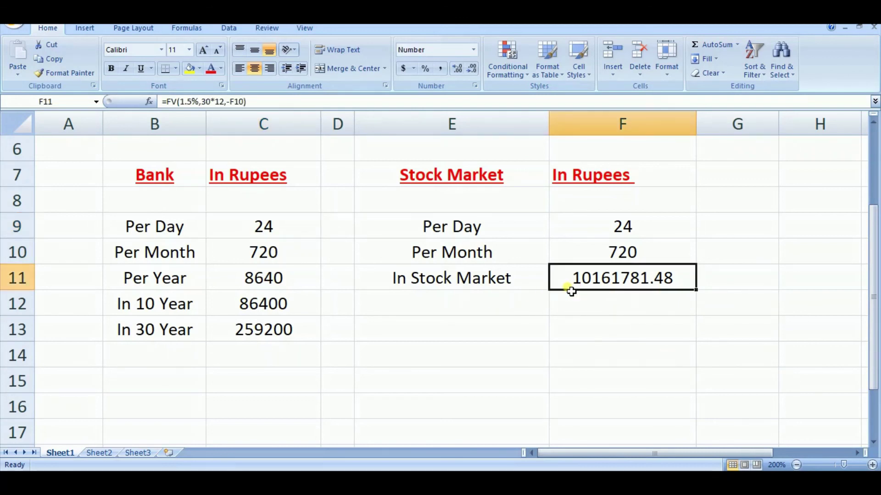